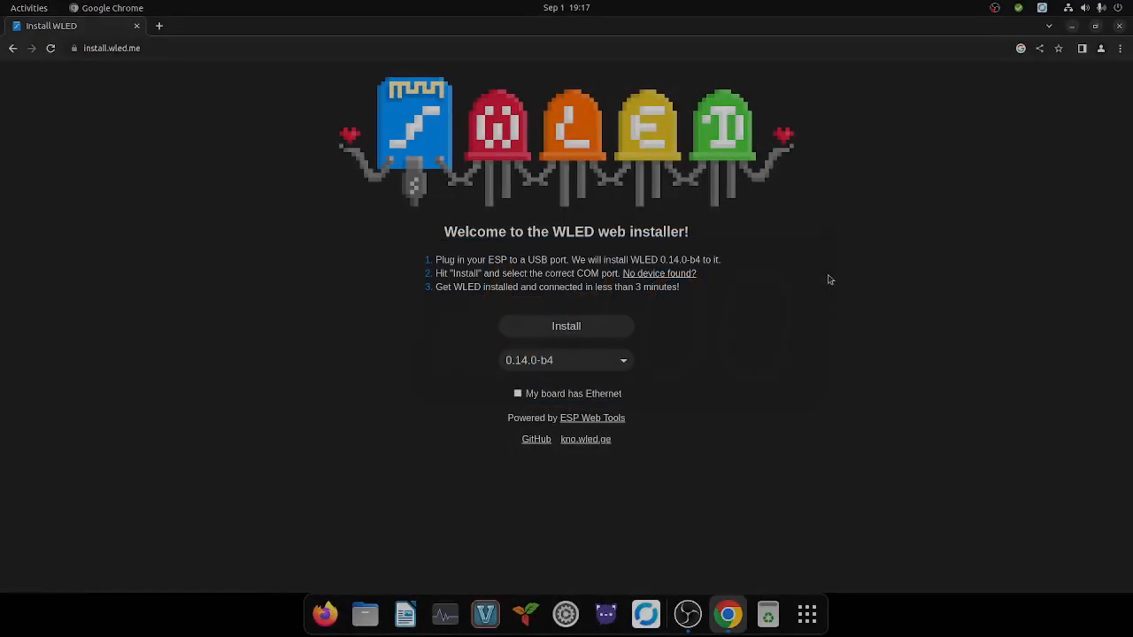
Keep WLED version 0.14.0-b4 selected and connect the installer to the CP2102 USB to UART Bridge Controller (ttyUSB0) serial port.
{"action": "left_click", "coordinate": [553, 369]}
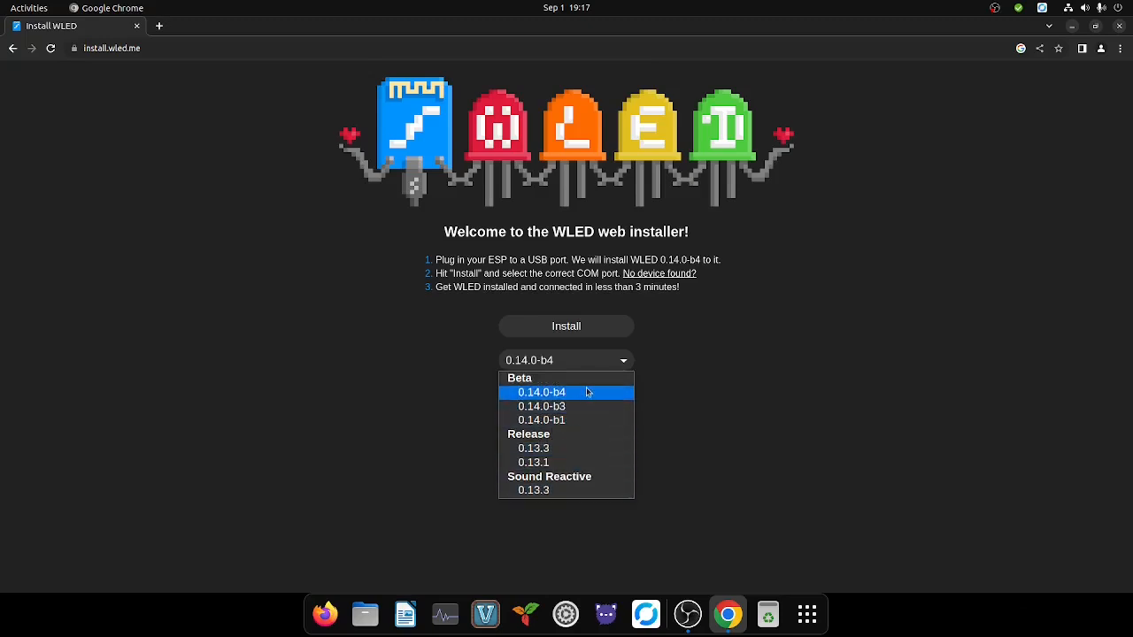
{"action": "left_click", "coordinate": [565, 393]}
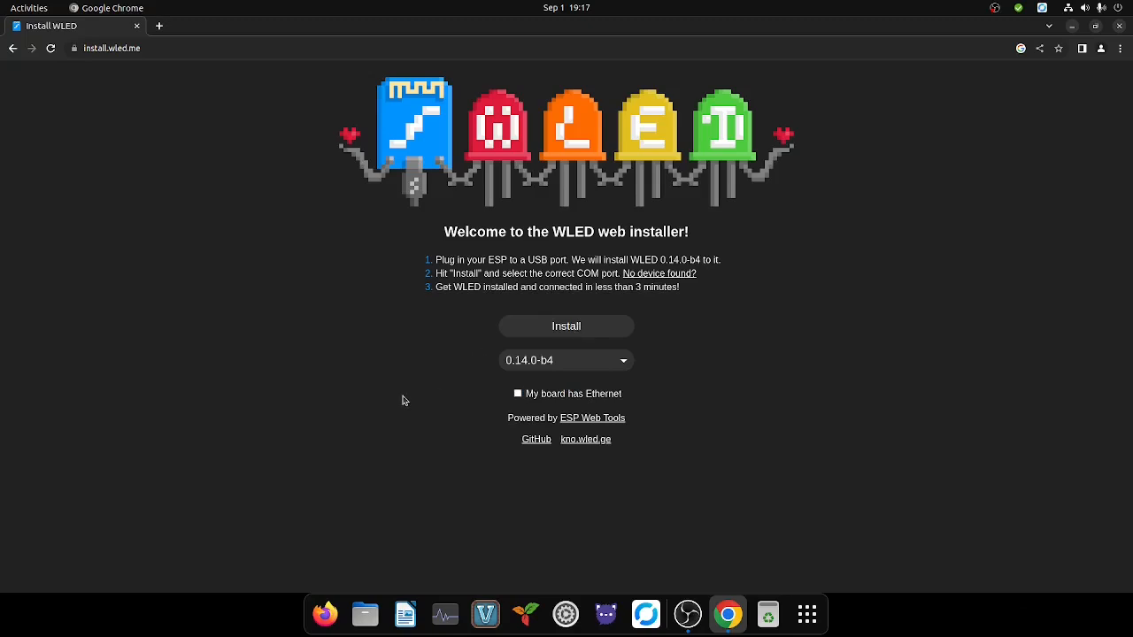
{"action": "left_click", "coordinate": [556, 329]}
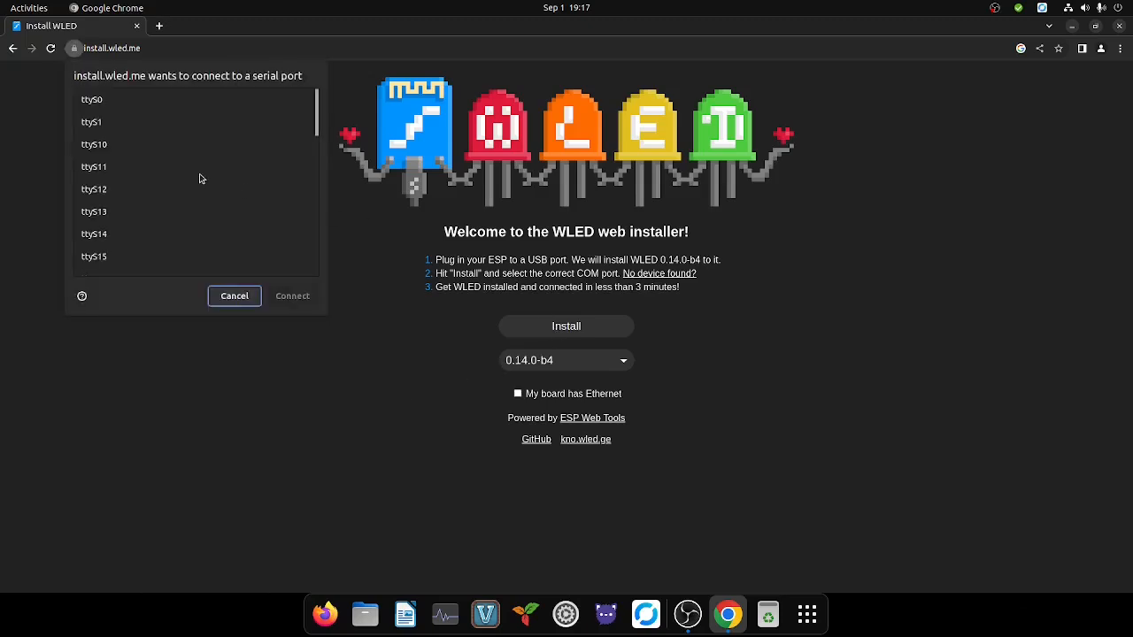
{"action": "scroll", "coordinate": [178, 233], "scroll_direction": "down", "scroll_amount": 10}
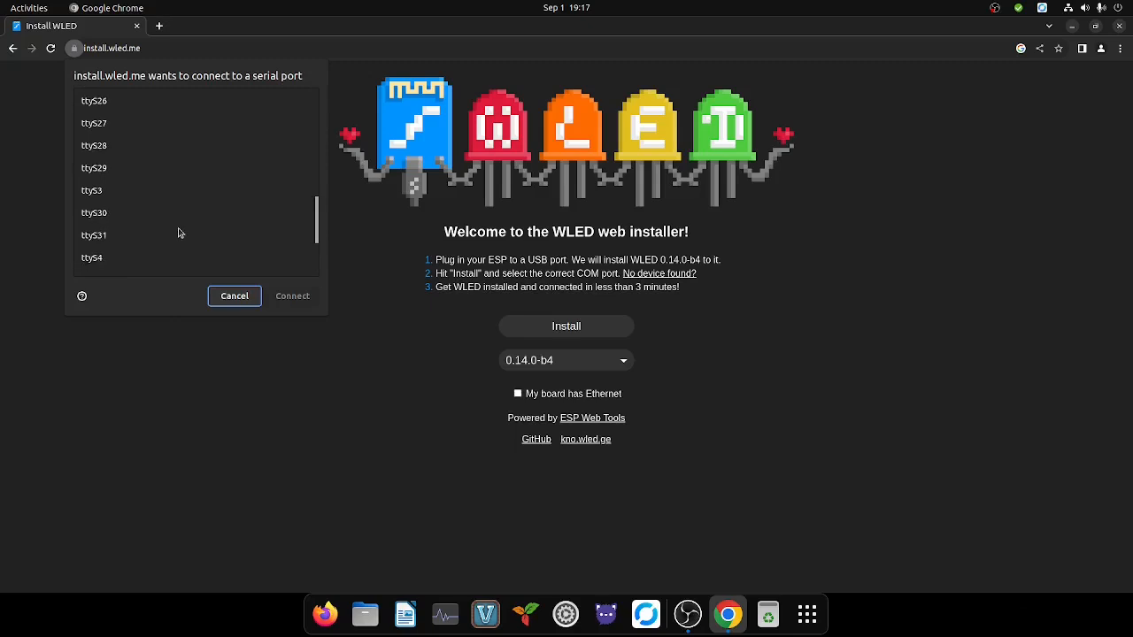
{"action": "left_click", "coordinate": [177, 266]}
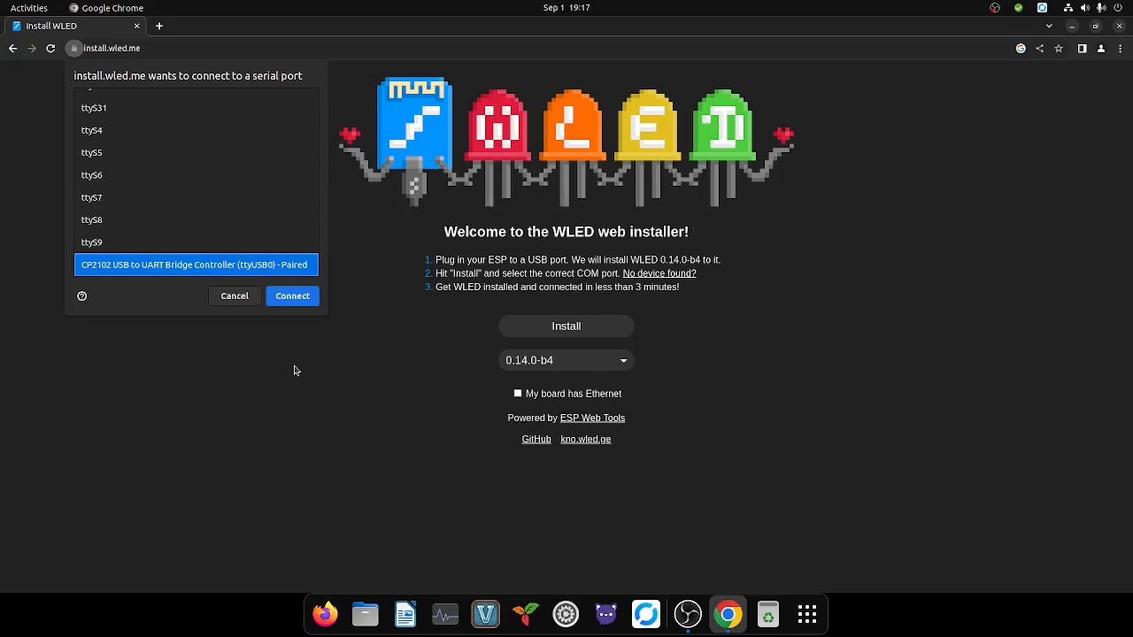
{"action": "left_click", "coordinate": [294, 301]}
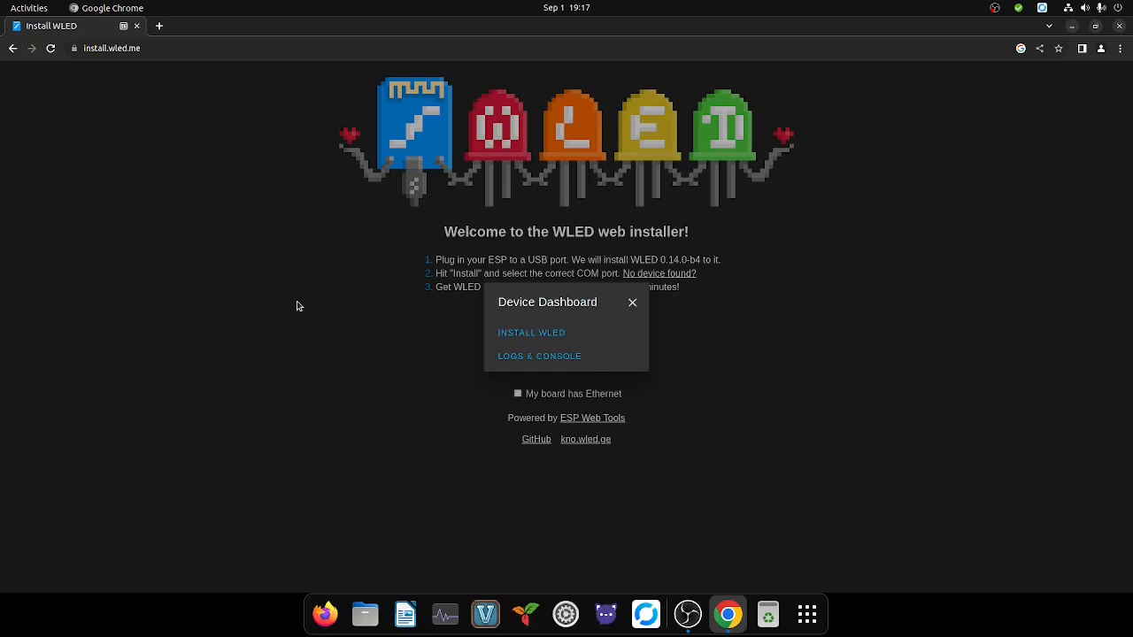
Install WLED on the connected device and proceed past the finished installation to the Wi-Fi setup.
{"action": "left_click", "coordinate": [545, 339]}
{"action": "left_click", "coordinate": [649, 383]}
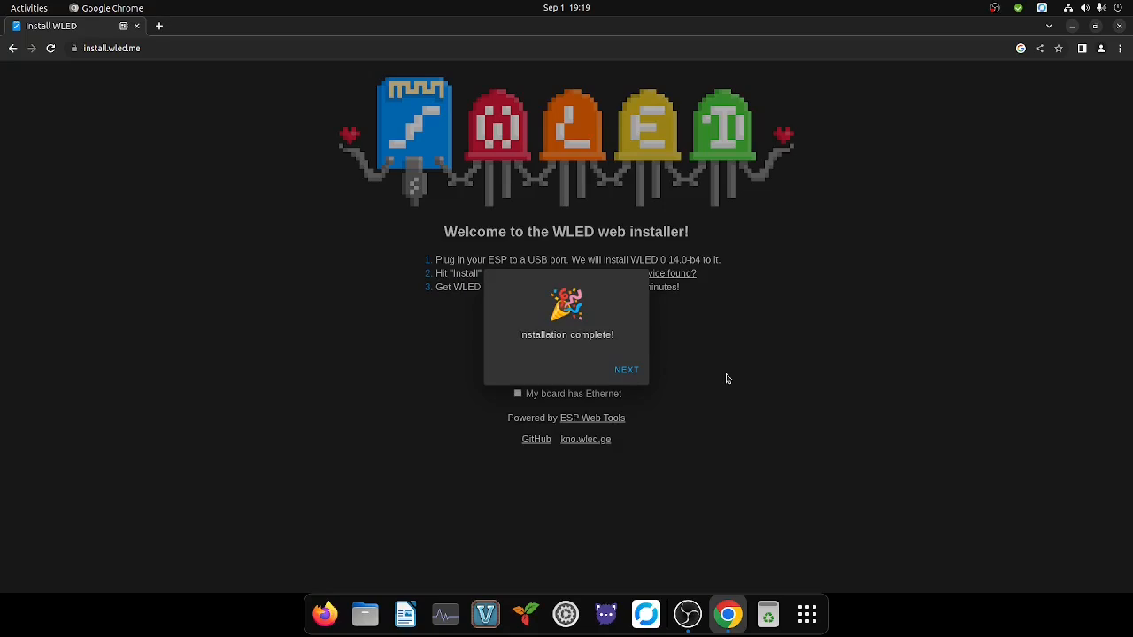
{"action": "left_click", "coordinate": [623, 372]}
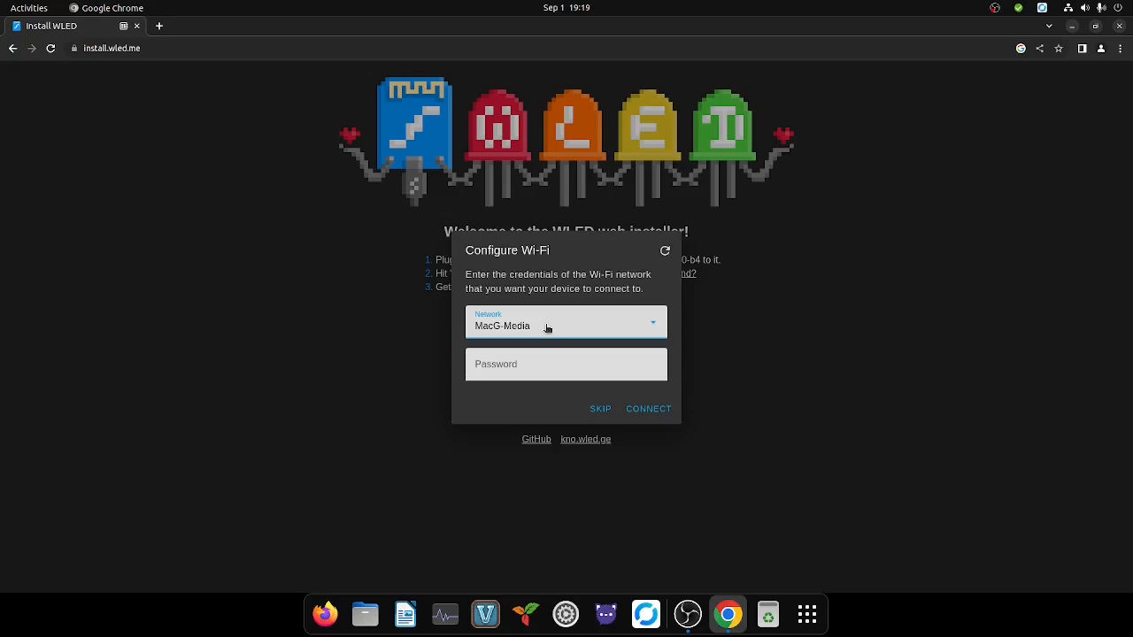
Connect the device to the MacG-NG Wi-Fi network by entering the network password, and open the device's WLED page.
{"action": "left_click", "coordinate": [546, 329]}
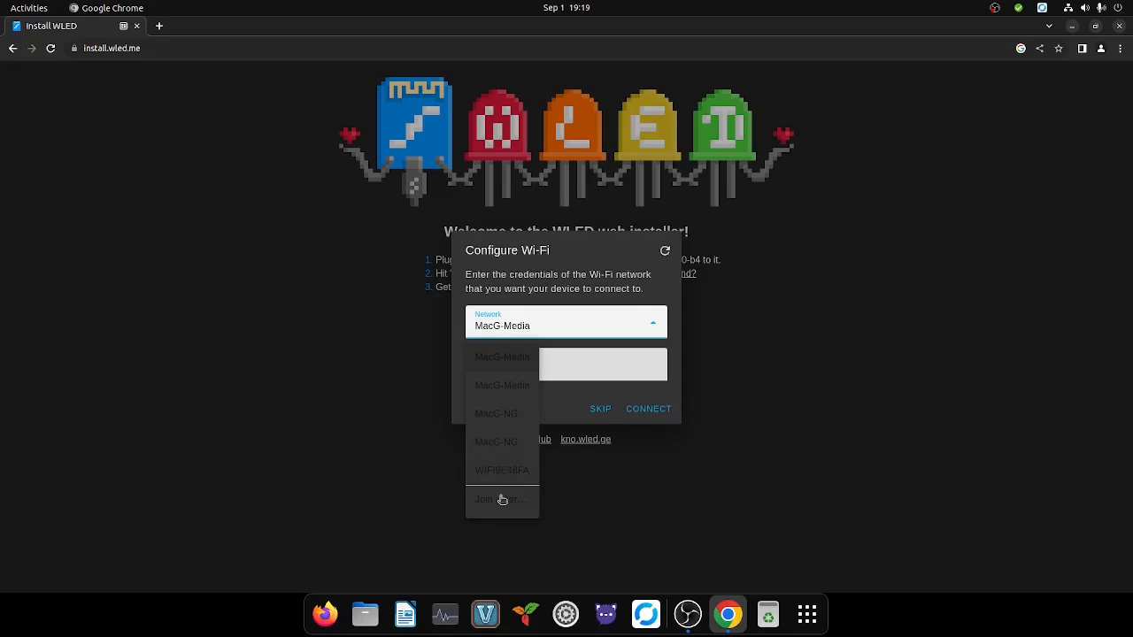
{"action": "left_click", "coordinate": [499, 442]}
{"action": "left_click", "coordinate": [534, 366]}
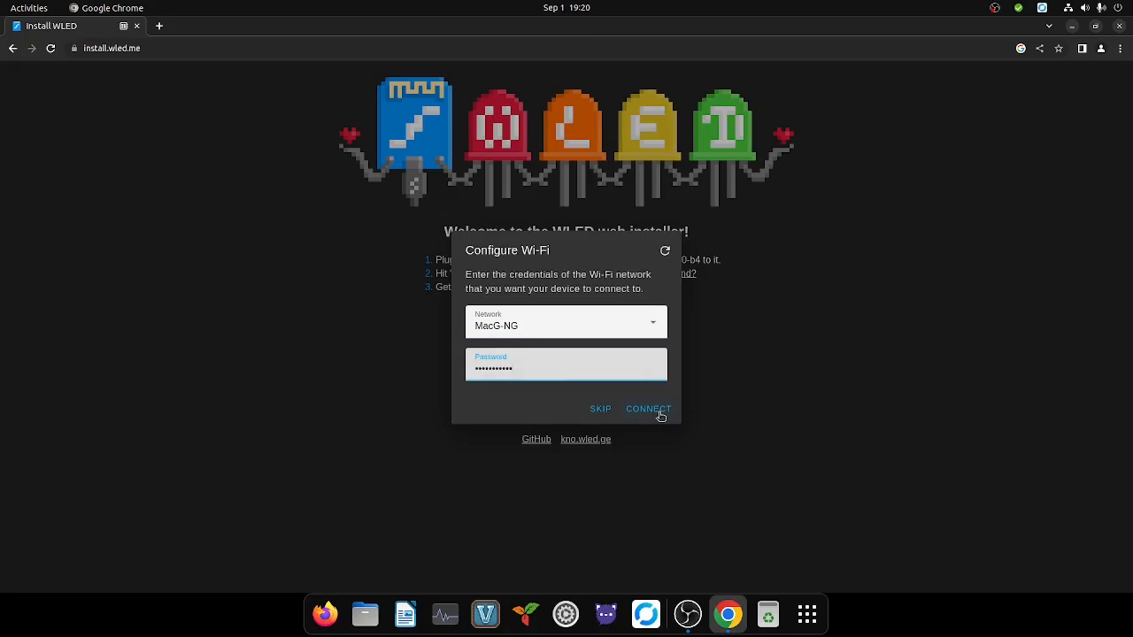
{"action": "left_click", "coordinate": [660, 416]}
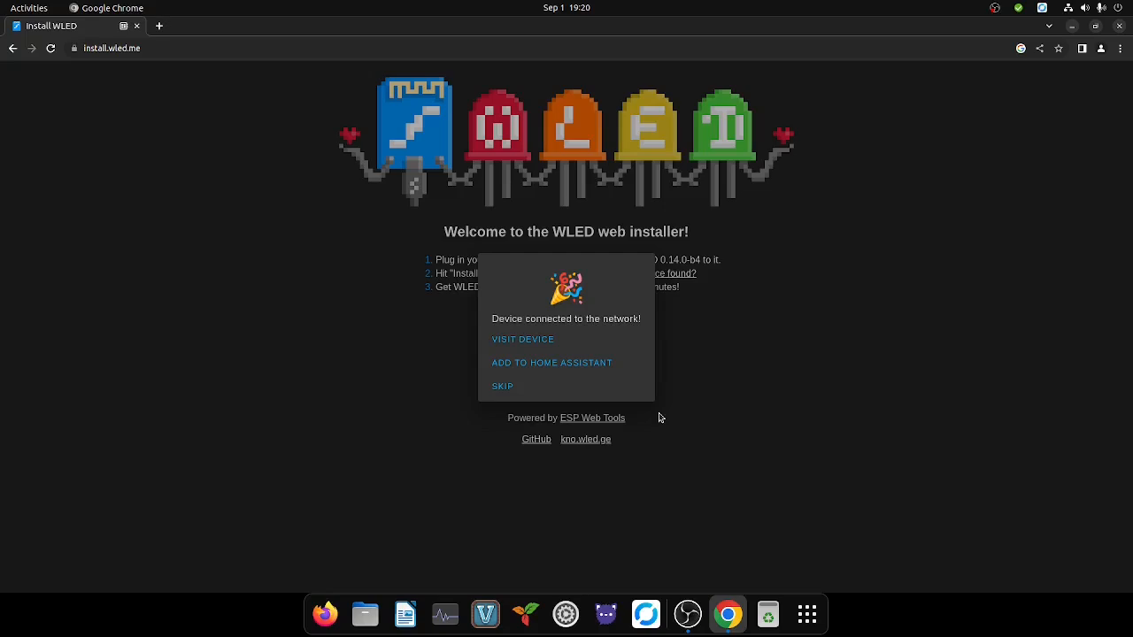
{"action": "left_click", "coordinate": [523, 340]}
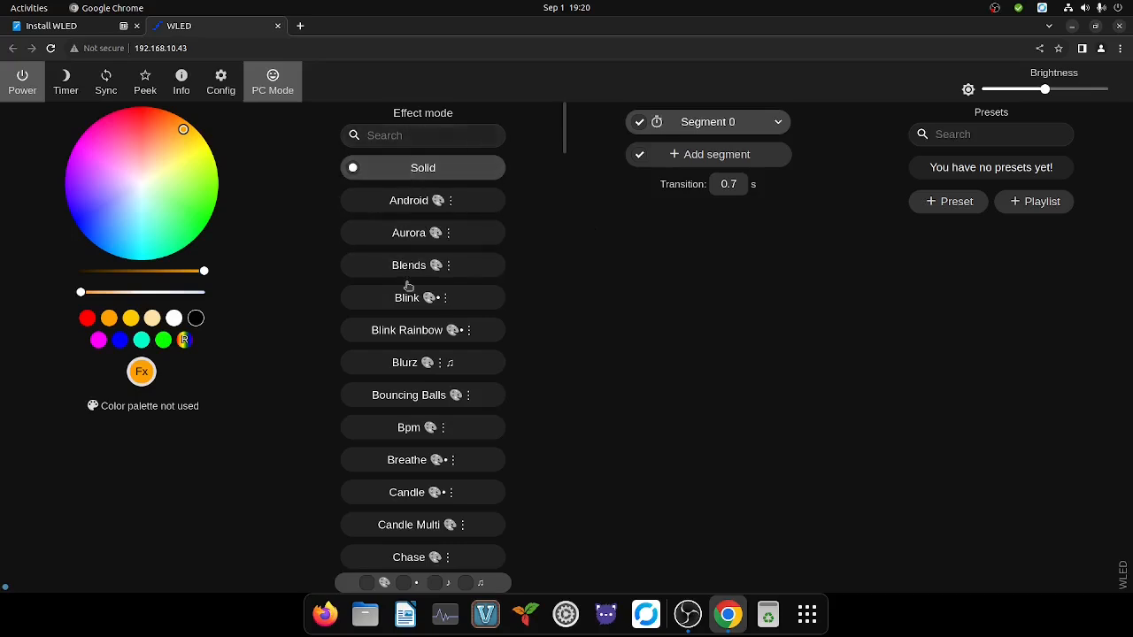
Look through the list of available effect modes and return to its beginning.
{"action": "scroll", "coordinate": [398, 390], "scroll_direction": "down", "scroll_amount": 10}
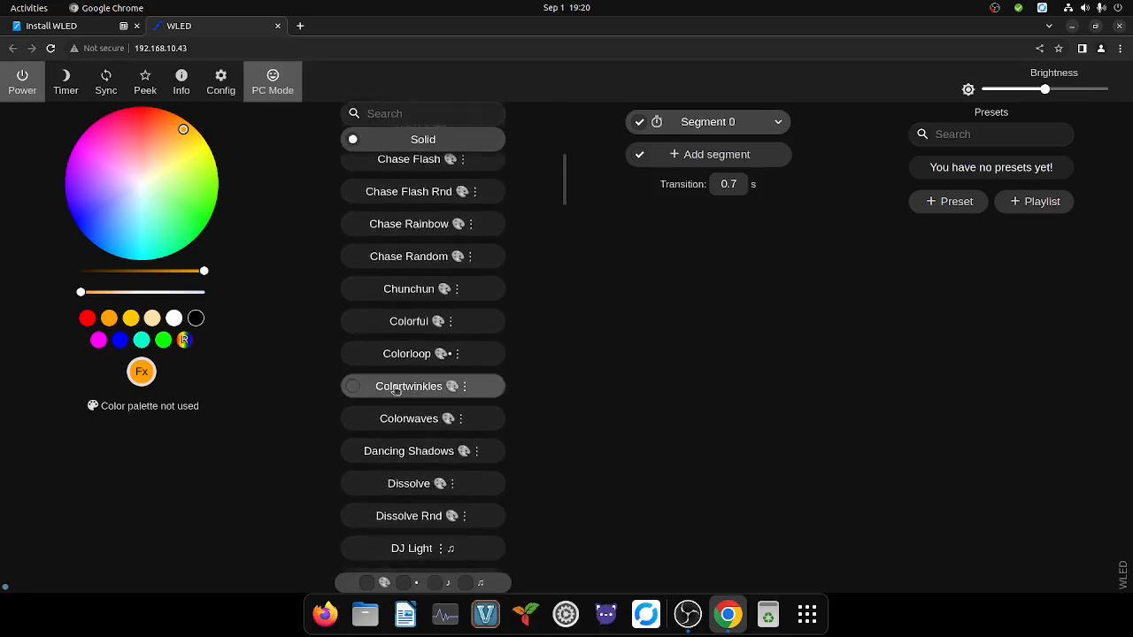
{"action": "scroll", "coordinate": [396, 390], "scroll_direction": "down", "scroll_amount": 10}
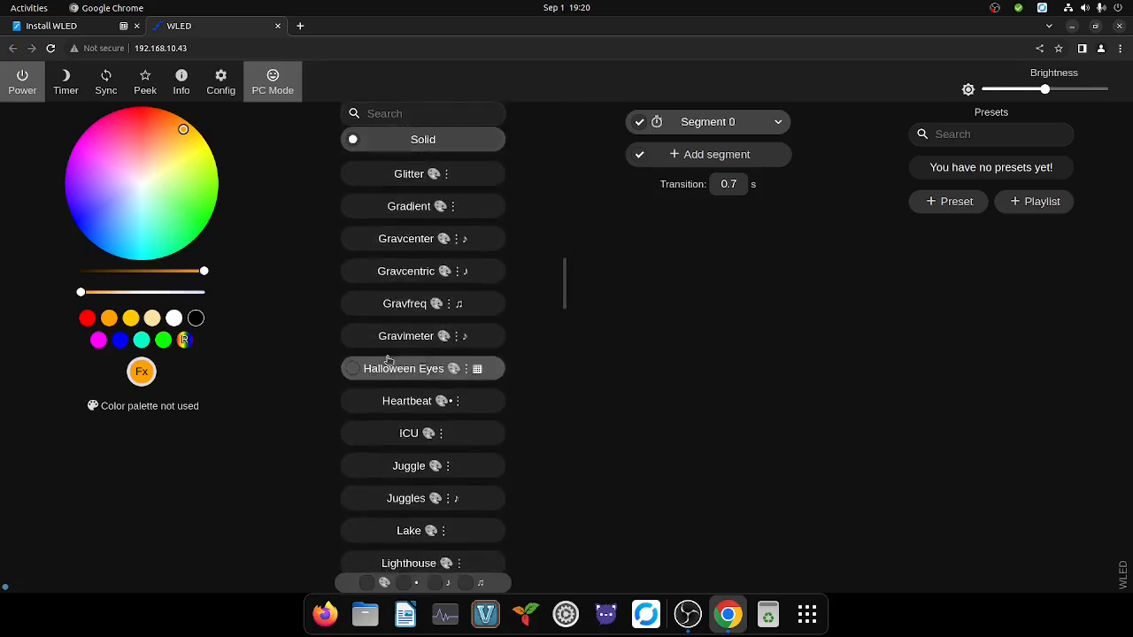
{"action": "scroll", "coordinate": [394, 363], "scroll_direction": "down", "scroll_amount": 5}
{"action": "scroll", "coordinate": [392, 361], "scroll_direction": "down", "scroll_amount": 15}
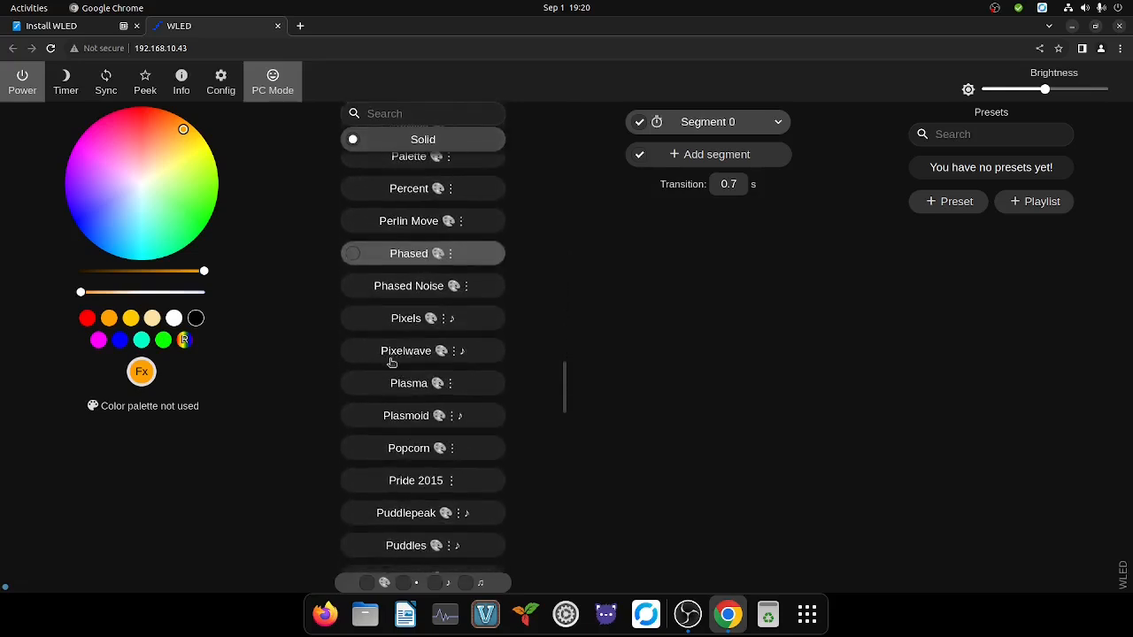
{"action": "scroll", "coordinate": [392, 362], "scroll_direction": "down", "scroll_amount": 15}
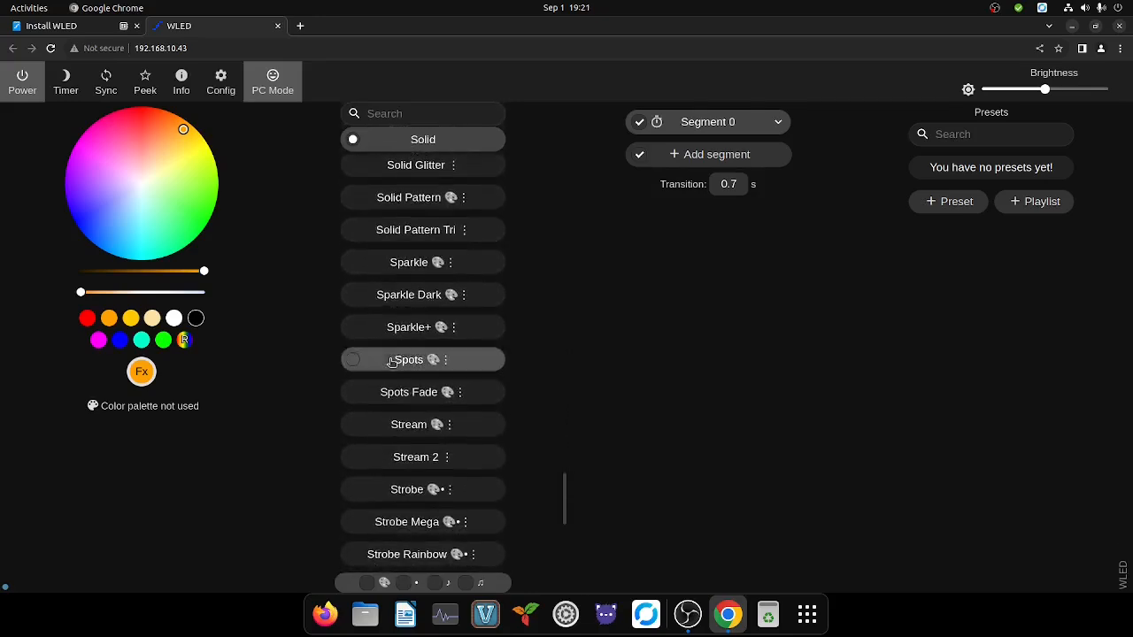
{"action": "scroll", "coordinate": [393, 363], "scroll_direction": "down", "scroll_amount": 8}
{"action": "scroll", "coordinate": [389, 365], "scroll_direction": "up", "scroll_amount": 20}
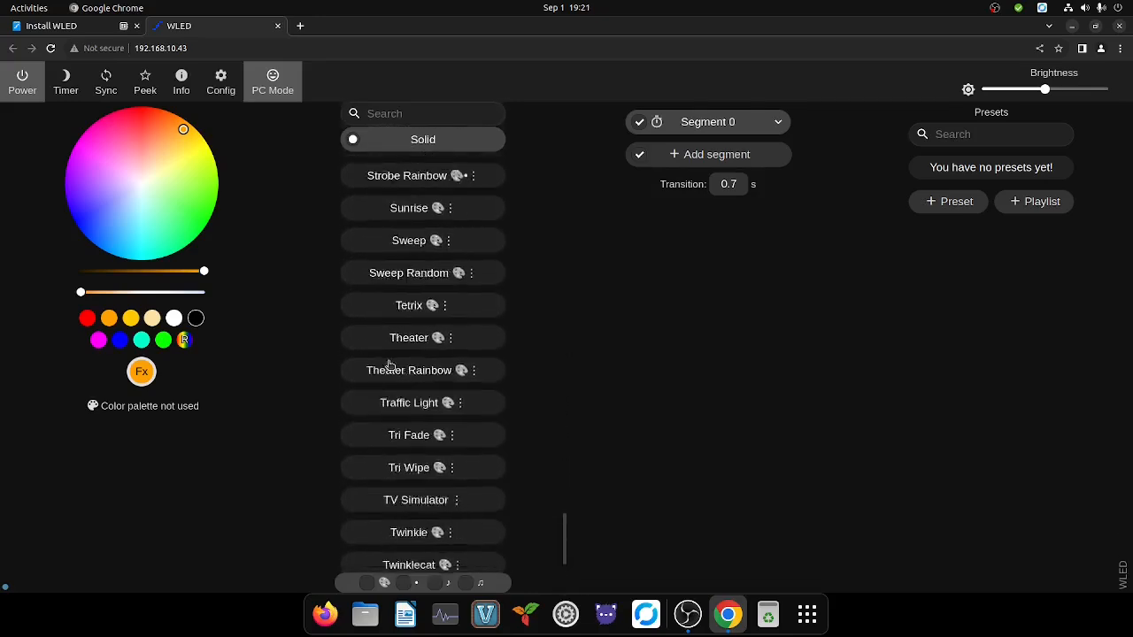
{"action": "scroll", "coordinate": [392, 365], "scroll_direction": "up", "scroll_amount": 20}
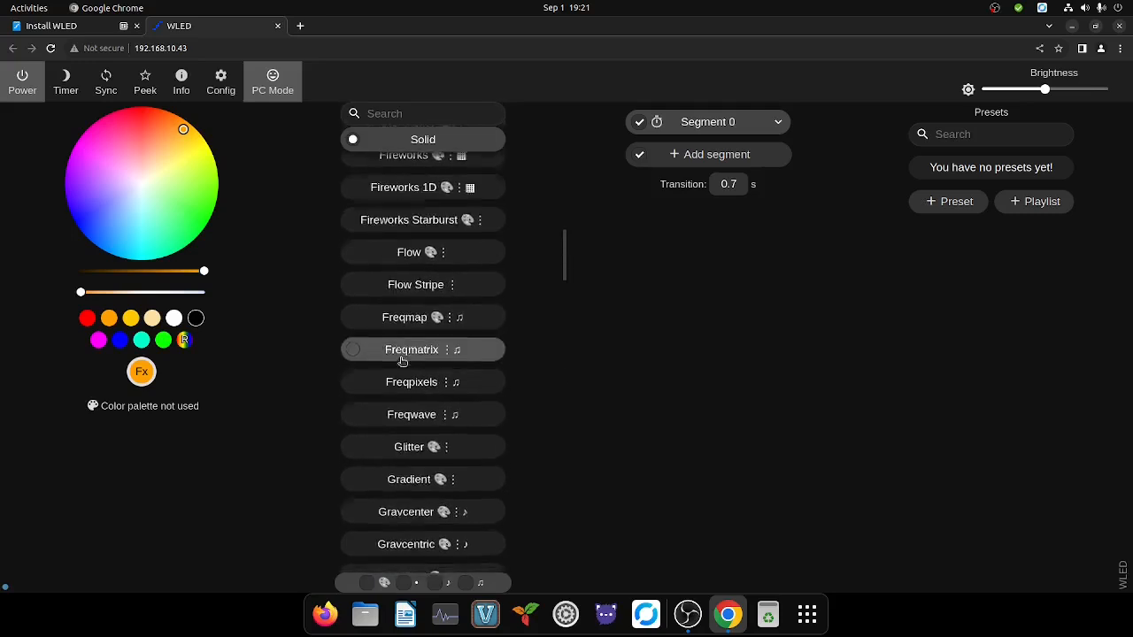
{"action": "scroll", "coordinate": [401, 359], "scroll_direction": "up", "scroll_amount": 5}
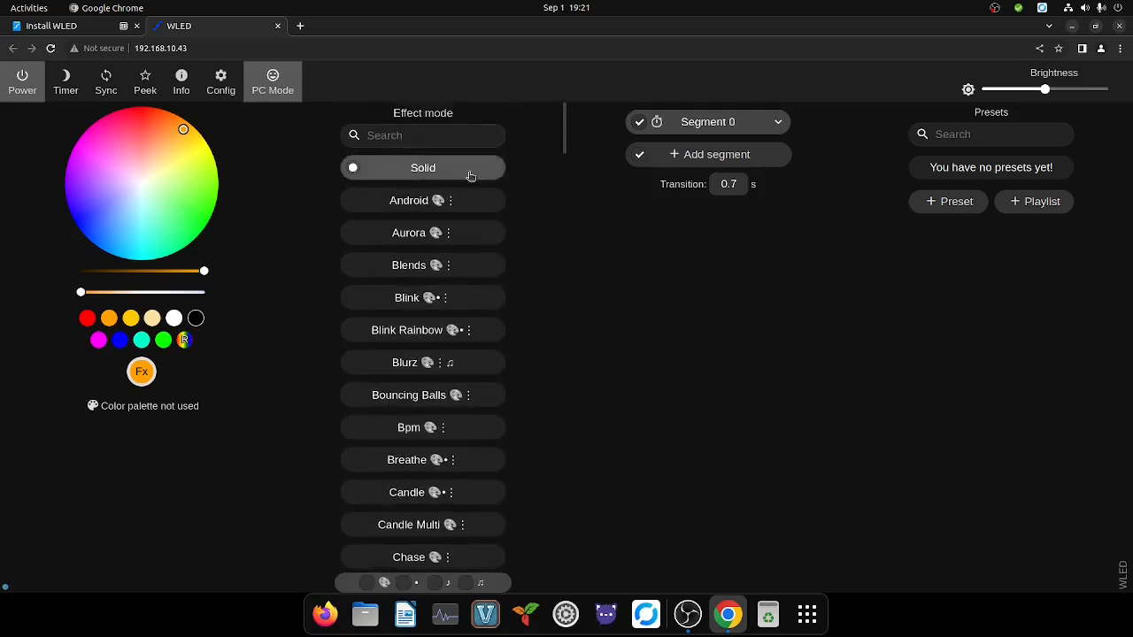
Turn on the Peek live preview of the LED output.
{"action": "left_click", "coordinate": [146, 92]}
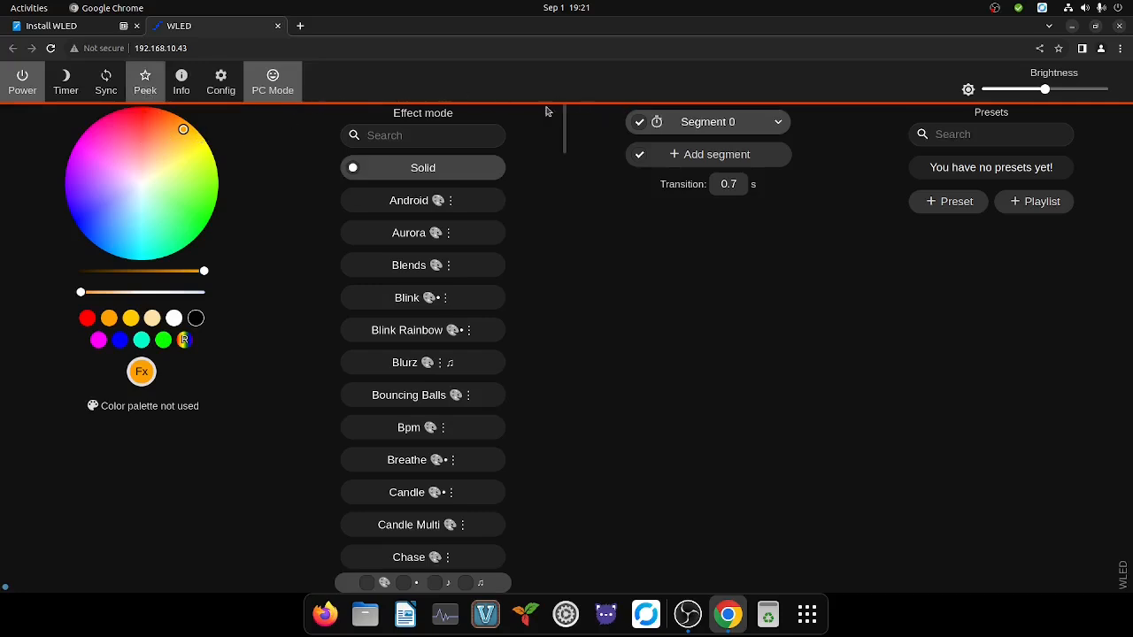
{"action": "left_click", "coordinate": [145, 90]}
{"action": "left_click", "coordinate": [145, 89]}
Try the Android, Aurora and Blends effects while checking the color palettes, and return to the Solid effect.
{"action": "left_click", "coordinate": [416, 202]}
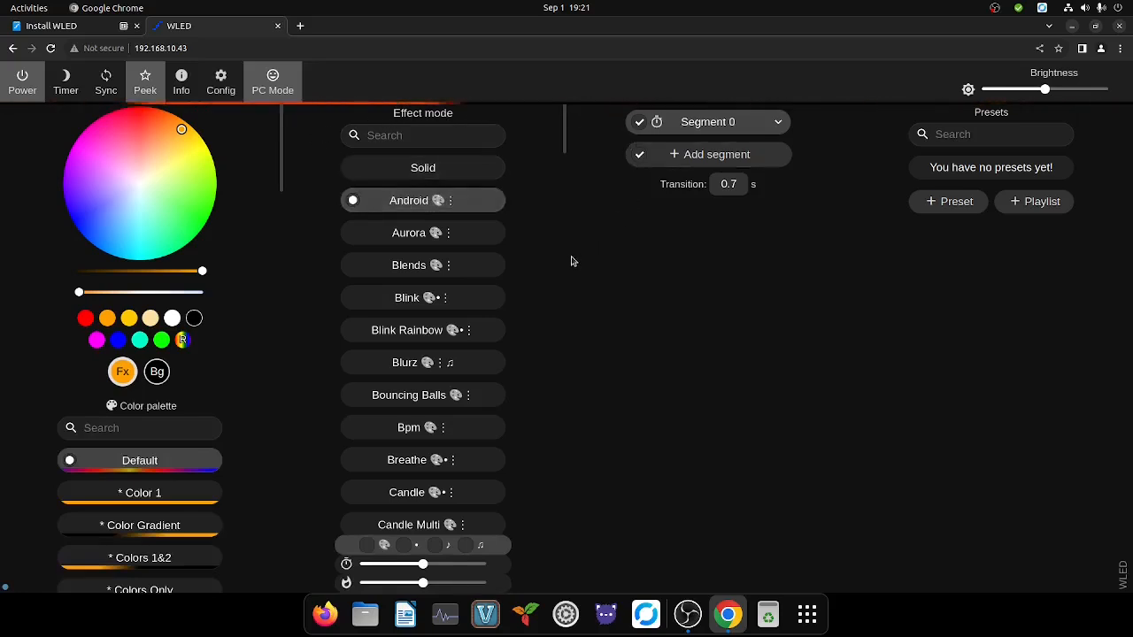
{"action": "left_click", "coordinate": [424, 236]}
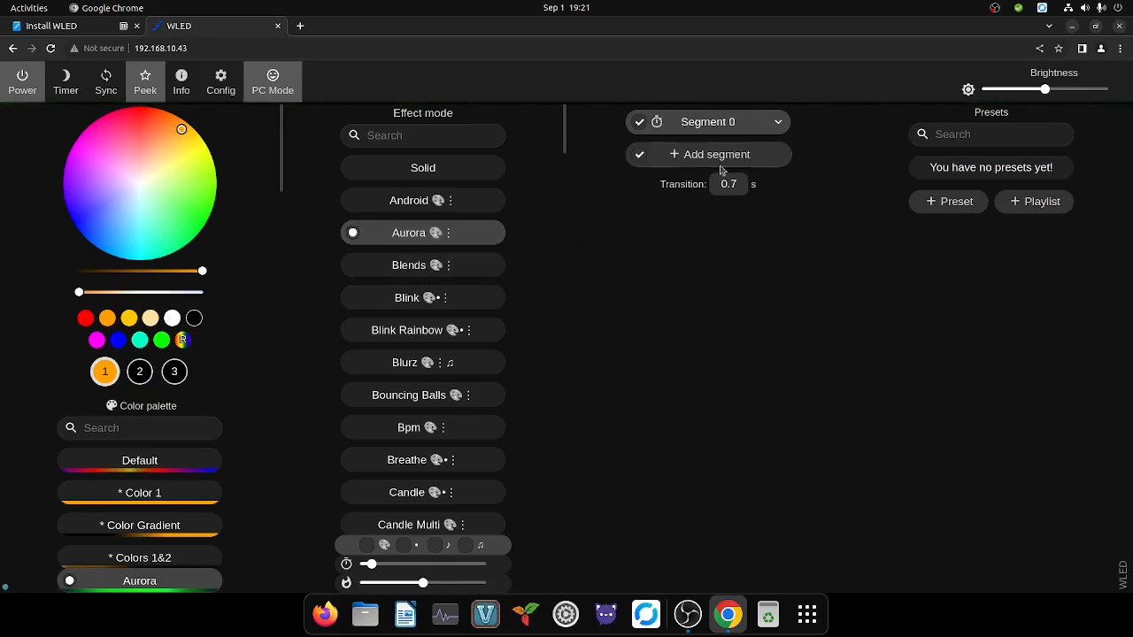
{"action": "left_click", "coordinate": [430, 265]}
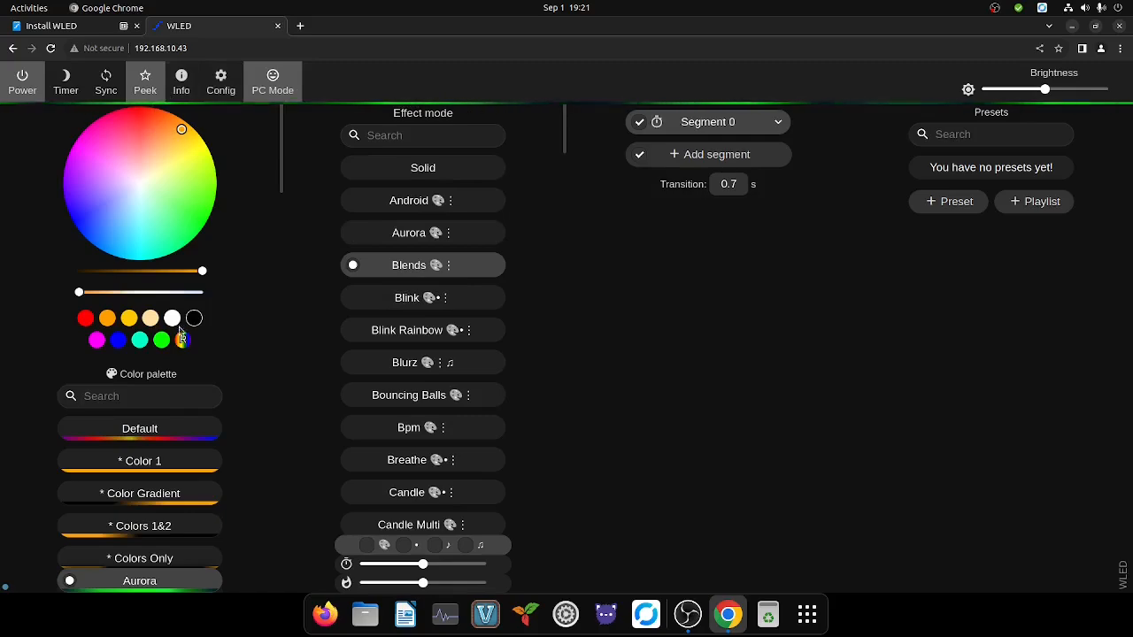
{"action": "scroll", "coordinate": [133, 395], "scroll_direction": "down", "scroll_amount": 5}
{"action": "scroll", "coordinate": [133, 394], "scroll_direction": "down", "scroll_amount": 8}
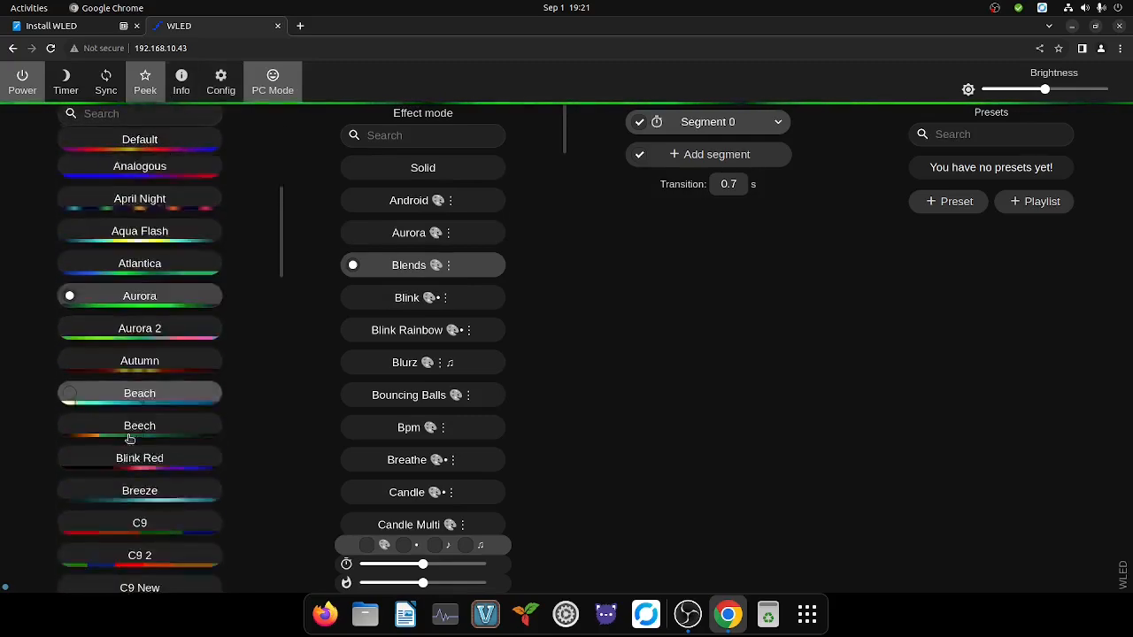
{"action": "scroll", "coordinate": [127, 437], "scroll_direction": "up", "scroll_amount": 13}
{"action": "left_click", "coordinate": [423, 202]}
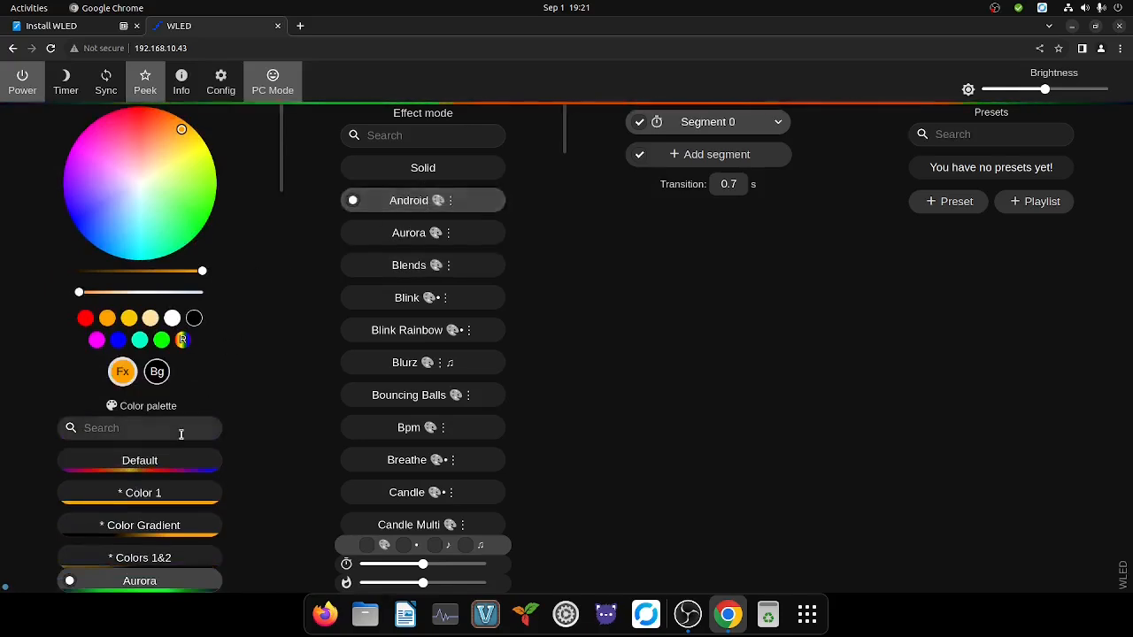
{"action": "left_click", "coordinate": [422, 173]}
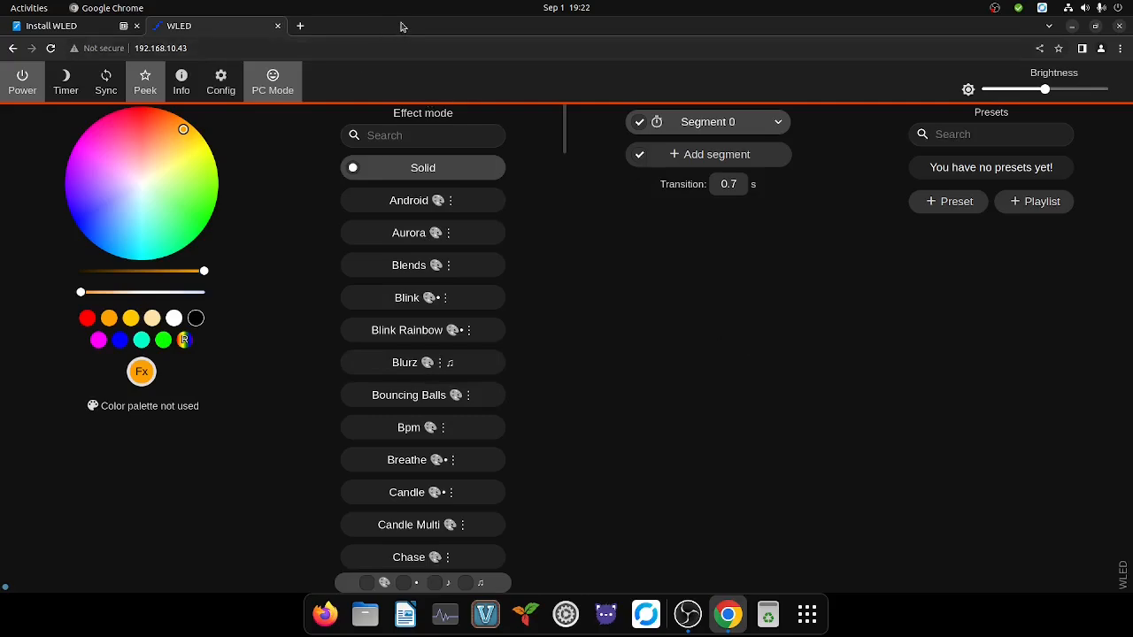
Resize the unmaximized browser window to almost the full screen width and turn off PC Mode.
{"action": "left_click_drag", "start_coordinate": [401, 27], "coordinate": [1132, 134]}
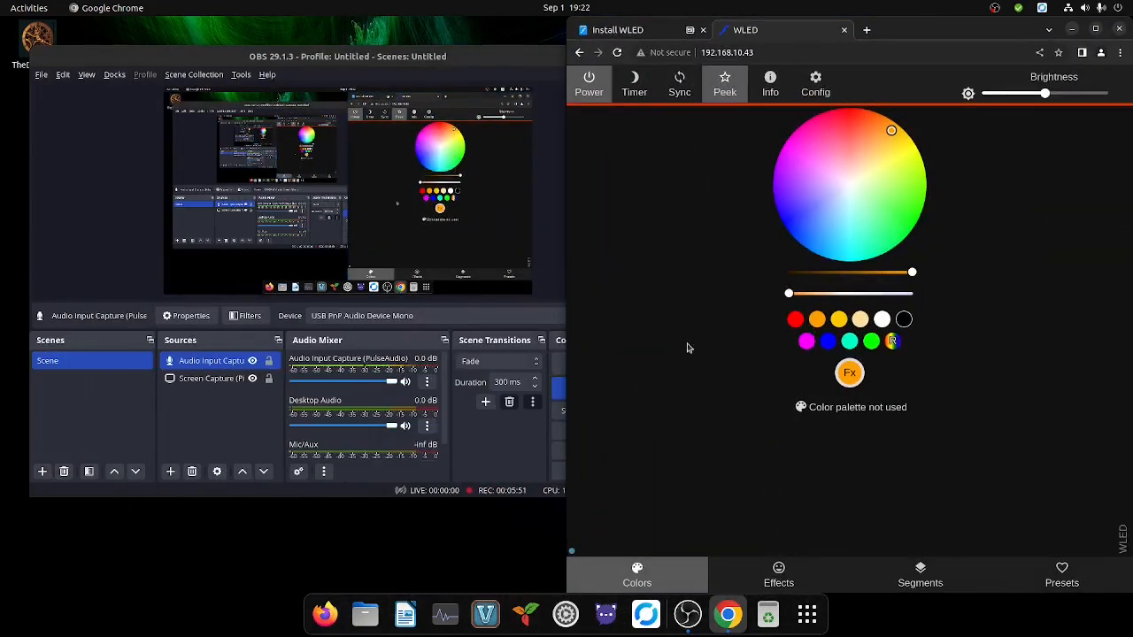
{"action": "left_click_drag", "start_coordinate": [567, 283], "coordinate": [17, 189]}
{"action": "left_click", "coordinate": [299, 92]}
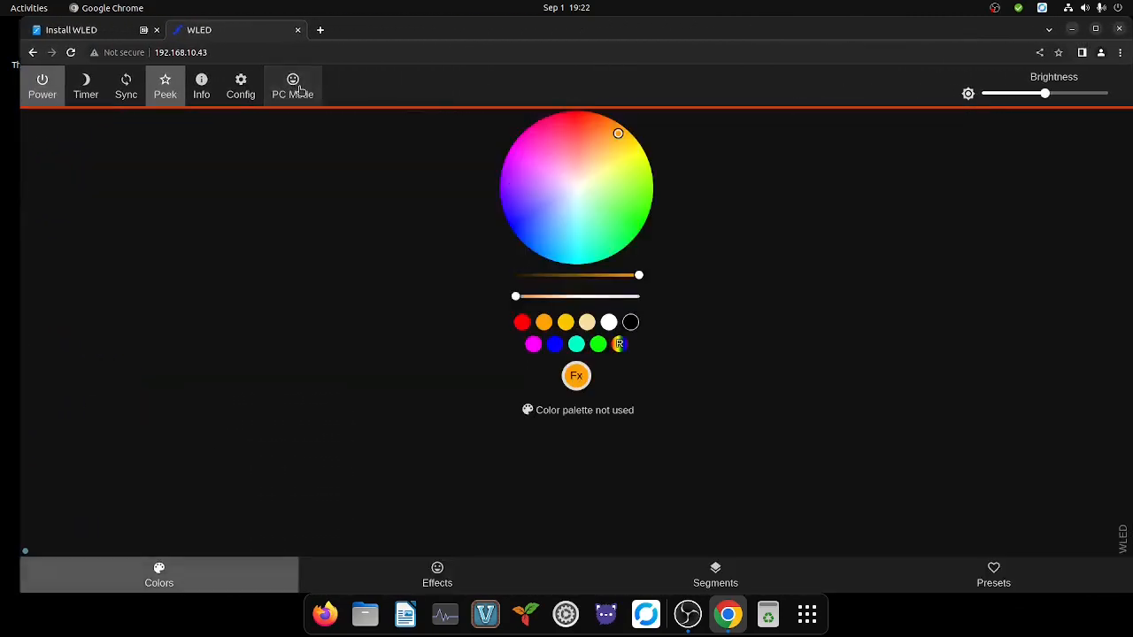
View the separate Effects, Segments and Presets pages of the single-column layout, and return to Colors.
{"action": "left_click", "coordinate": [436, 573]}
{"action": "left_click", "coordinate": [708, 574]}
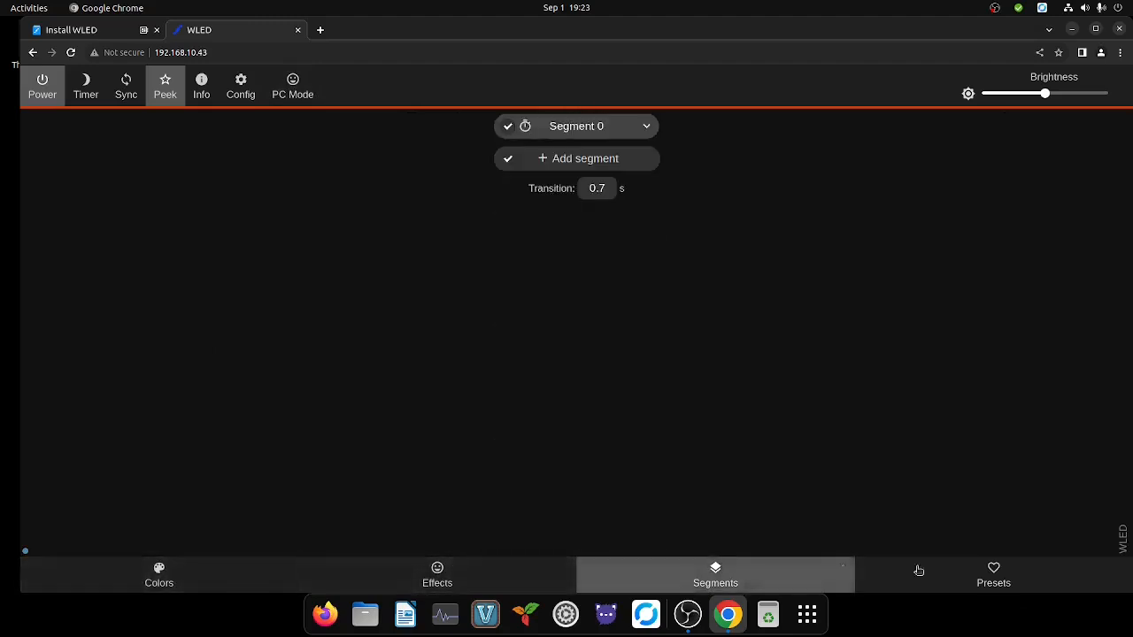
{"action": "left_click", "coordinate": [1009, 581]}
{"action": "left_click", "coordinate": [435, 572]}
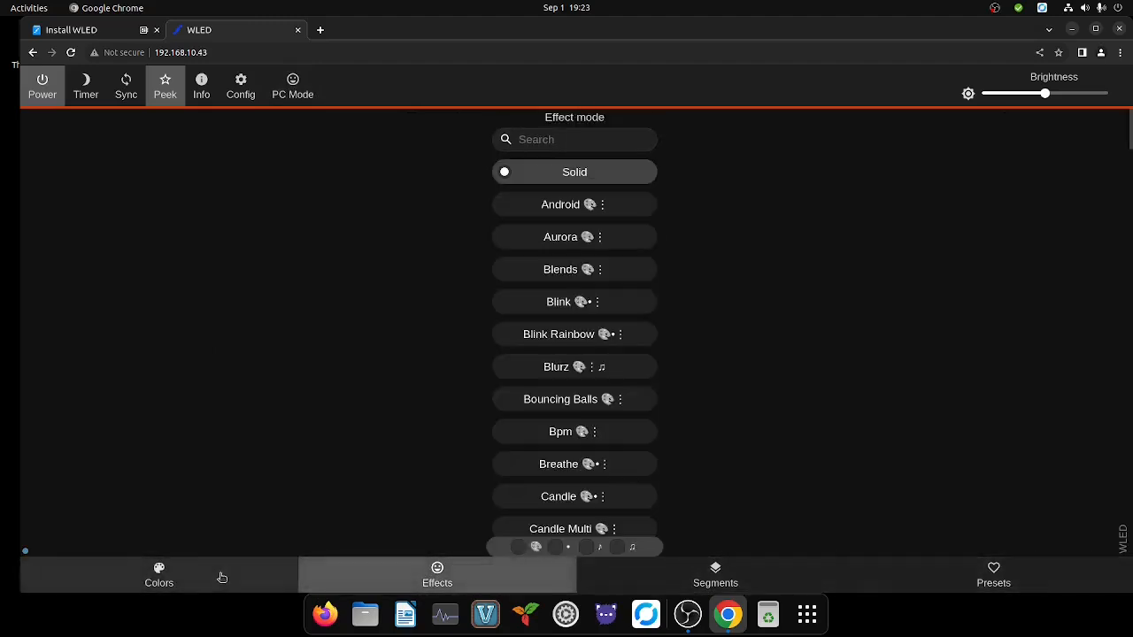
{"action": "left_click", "coordinate": [213, 579]}
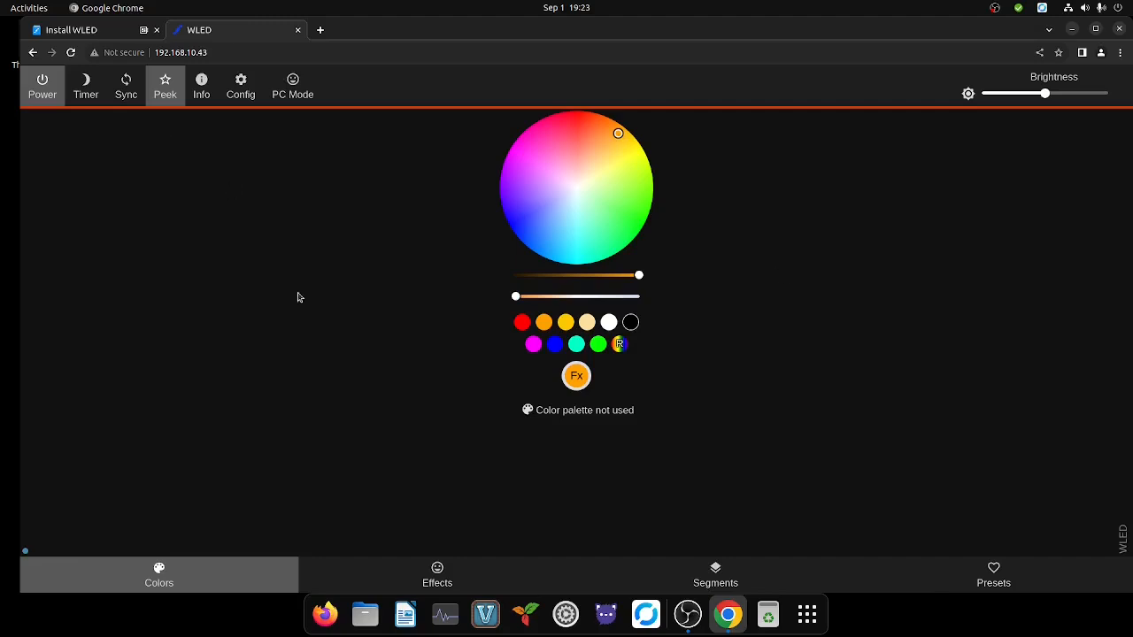
Turn PC Mode back on and switch off the Peek live preview.
{"action": "left_click", "coordinate": [293, 89]}
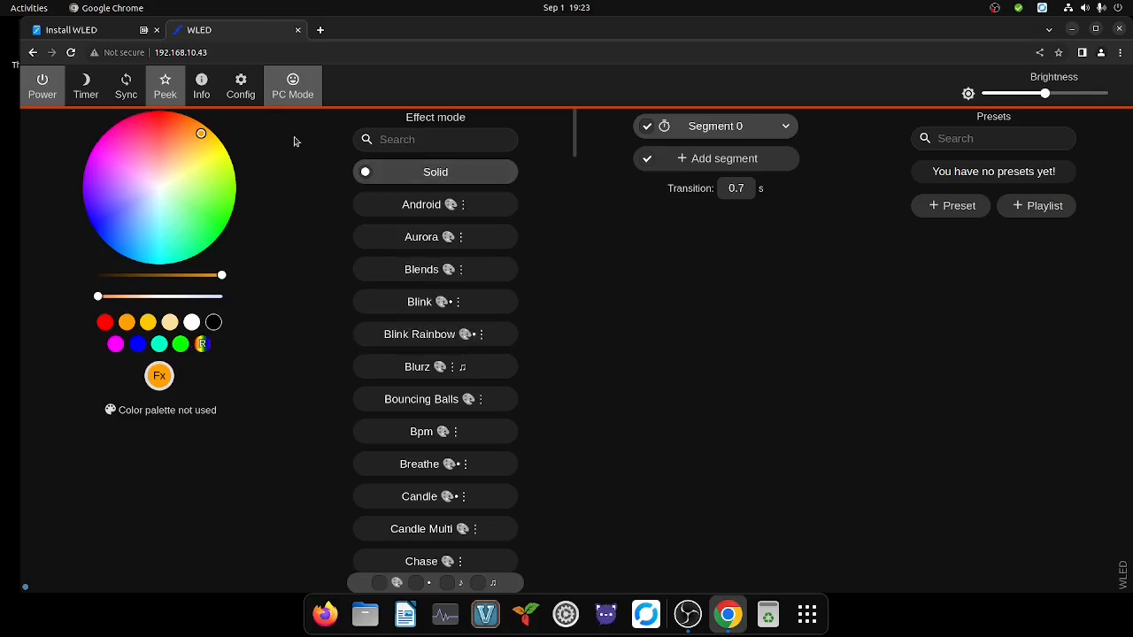
{"action": "left_click", "coordinate": [164, 89]}
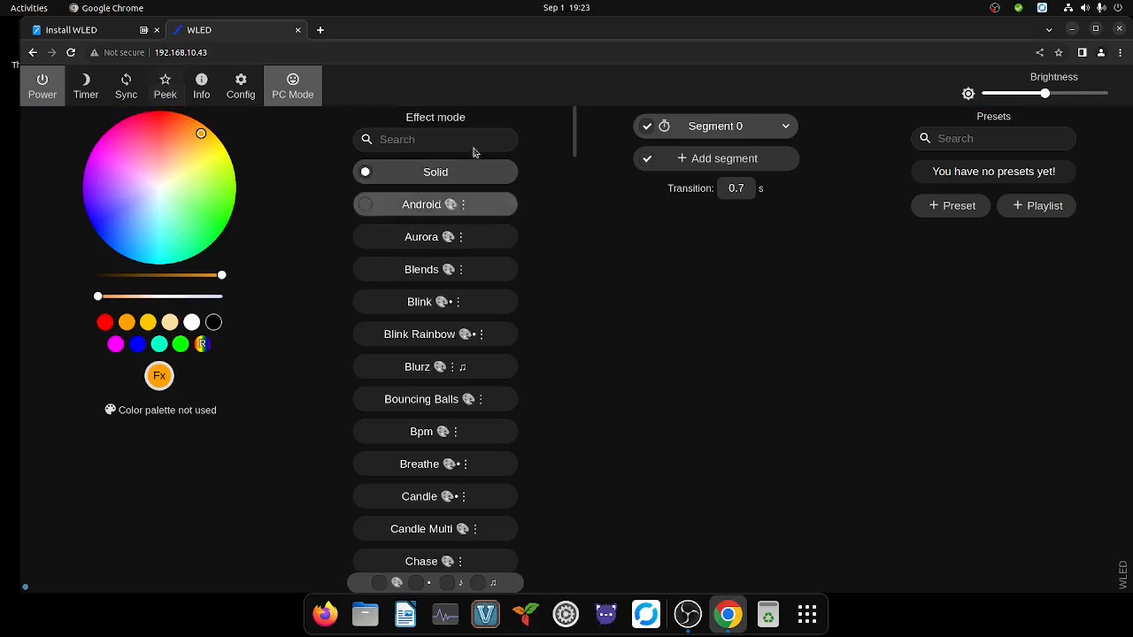